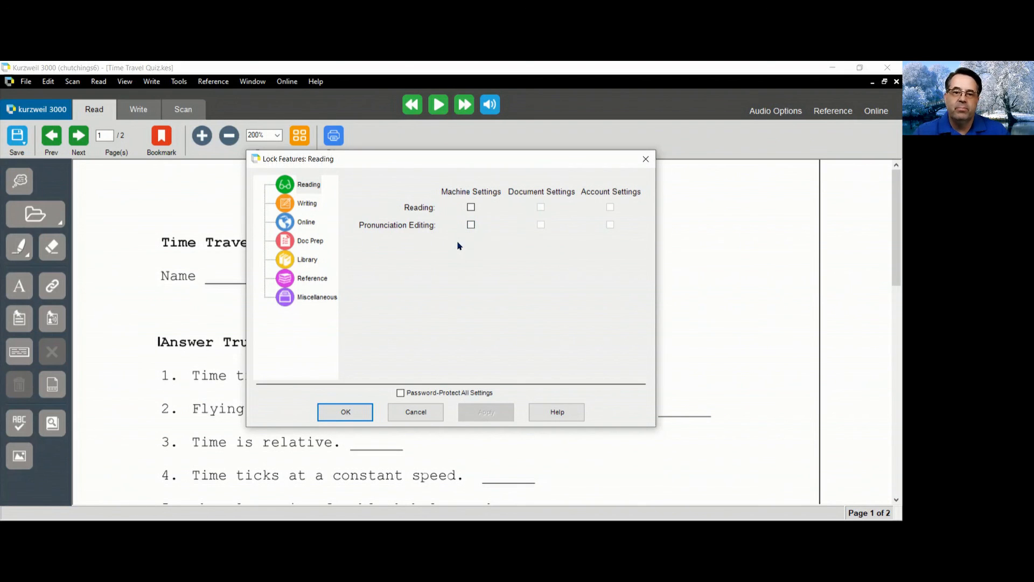
# - Lock Spell Check under Writing and both Zone Editor and Underlying Text Editing under Doc Prep in the machine settings
pyautogui.click(305, 212)
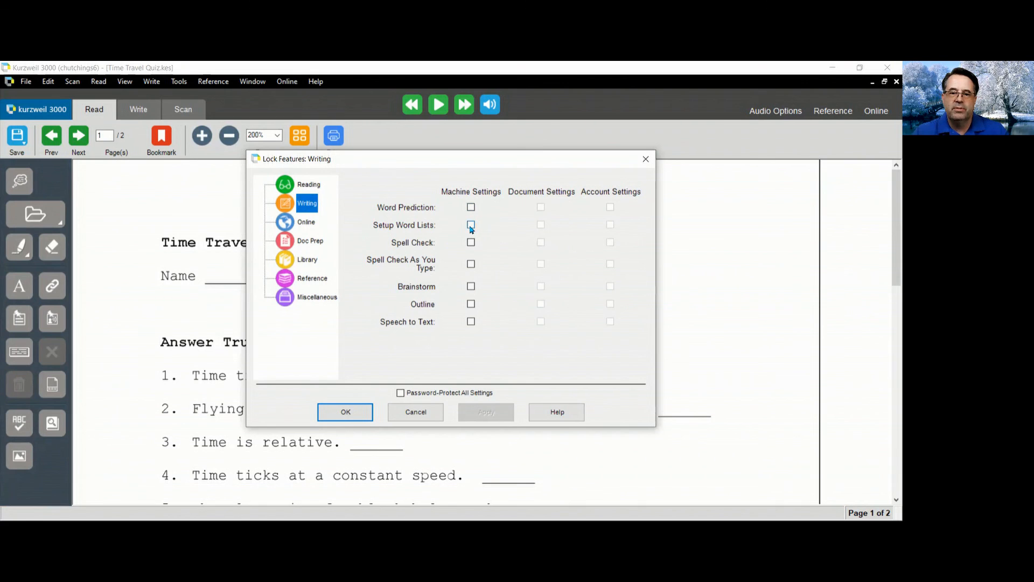
pyautogui.click(471, 242)
pyautogui.click(309, 230)
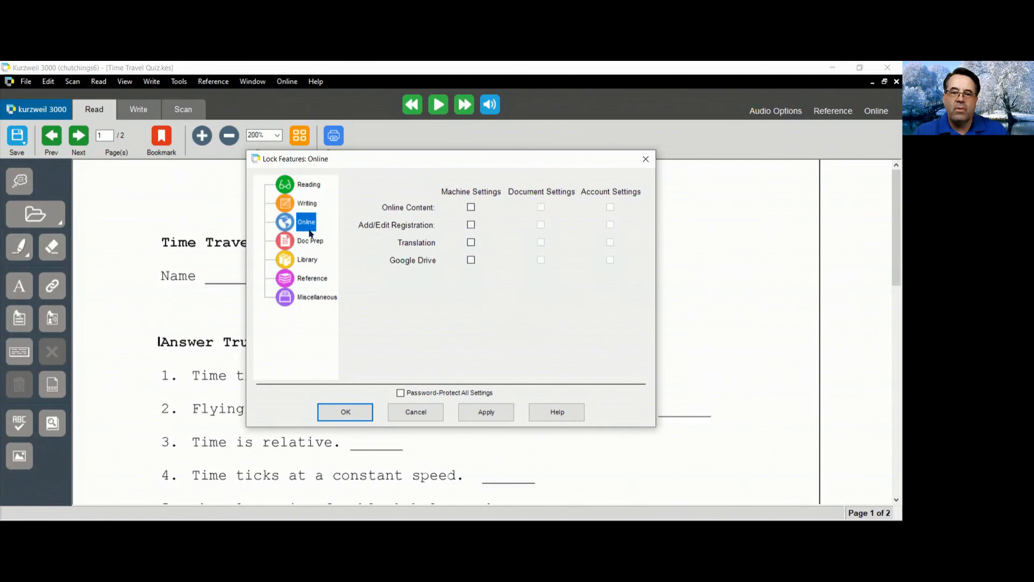
pyautogui.click(313, 245)
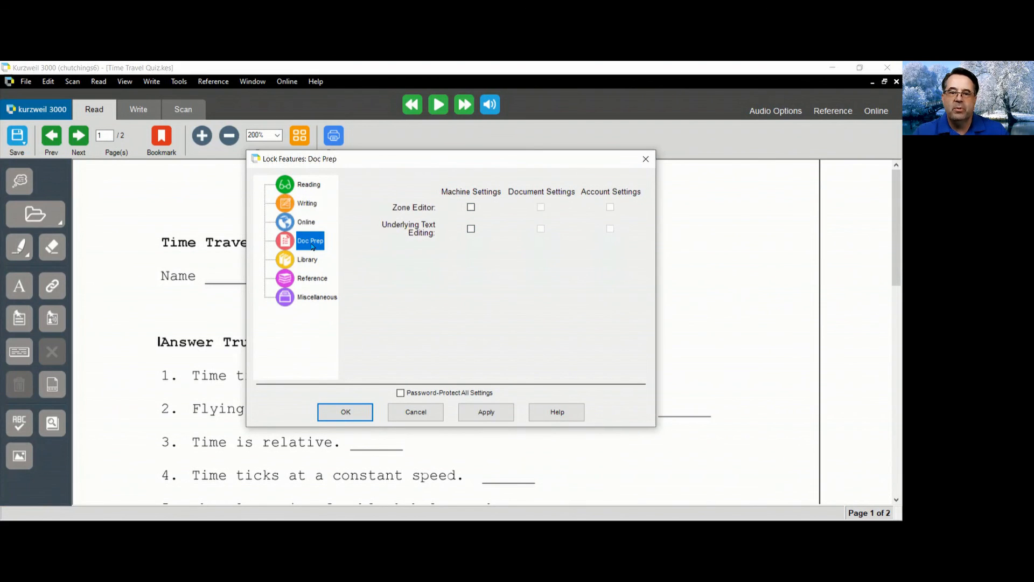
pyautogui.click(471, 208)
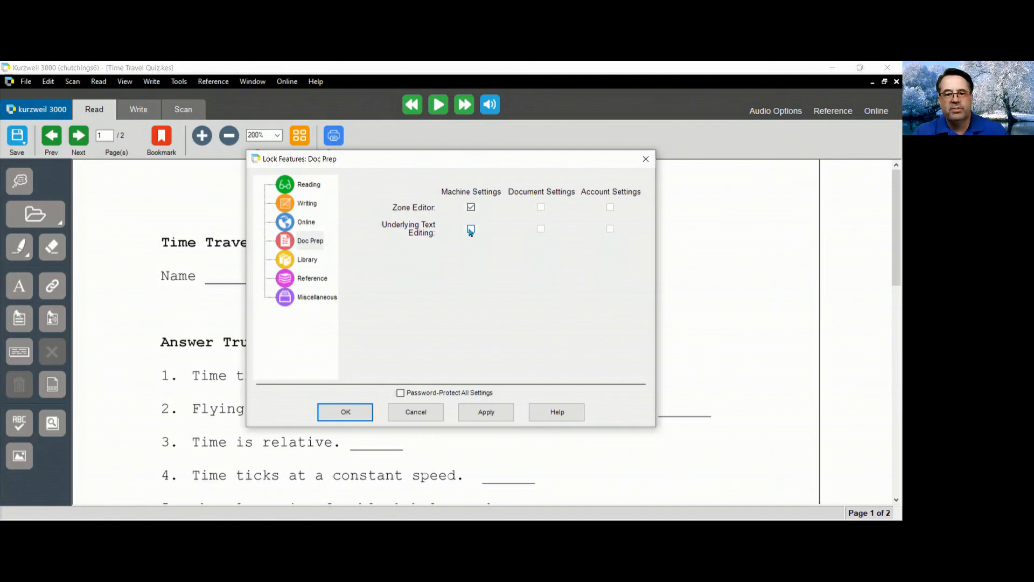
pyautogui.click(470, 230)
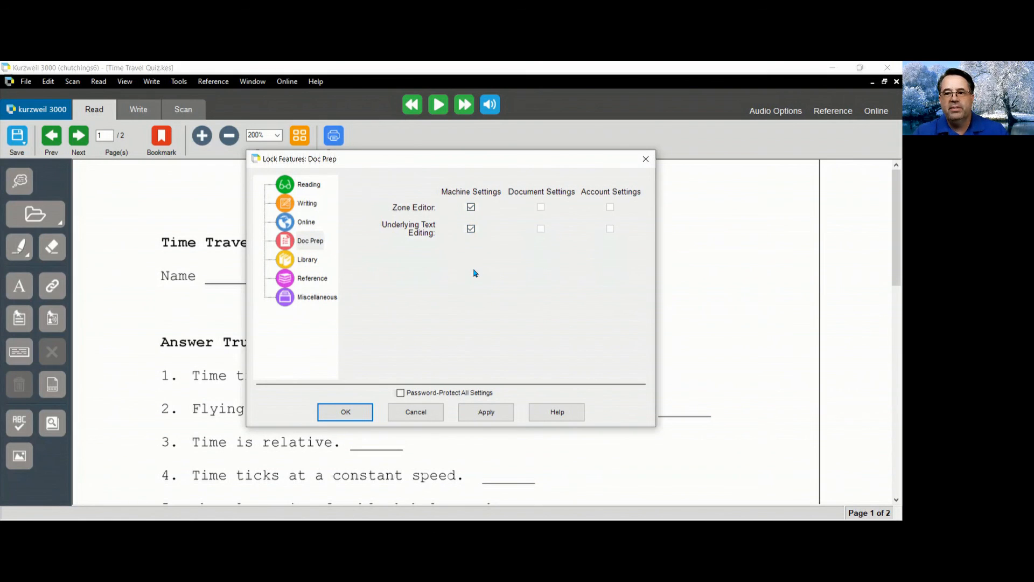
# - Lock the Dictionary feature under Reference in the machine settings
pyautogui.click(308, 261)
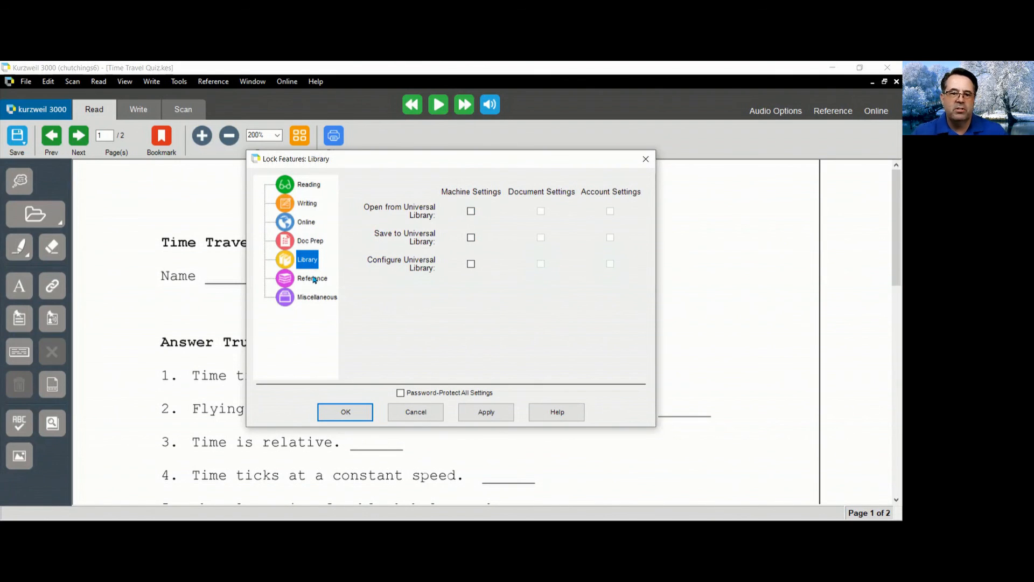
pyautogui.click(314, 285)
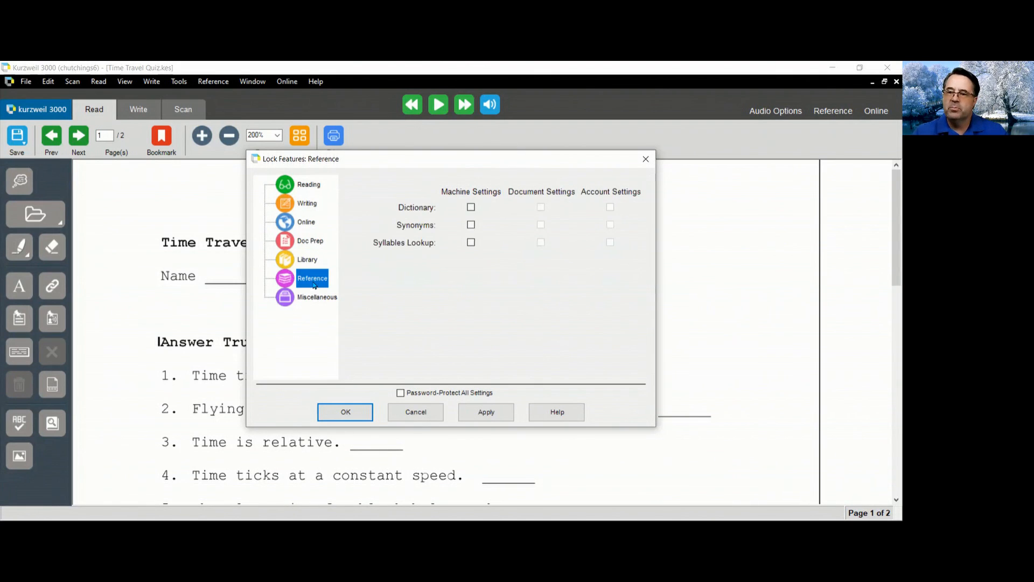
pyautogui.click(471, 208)
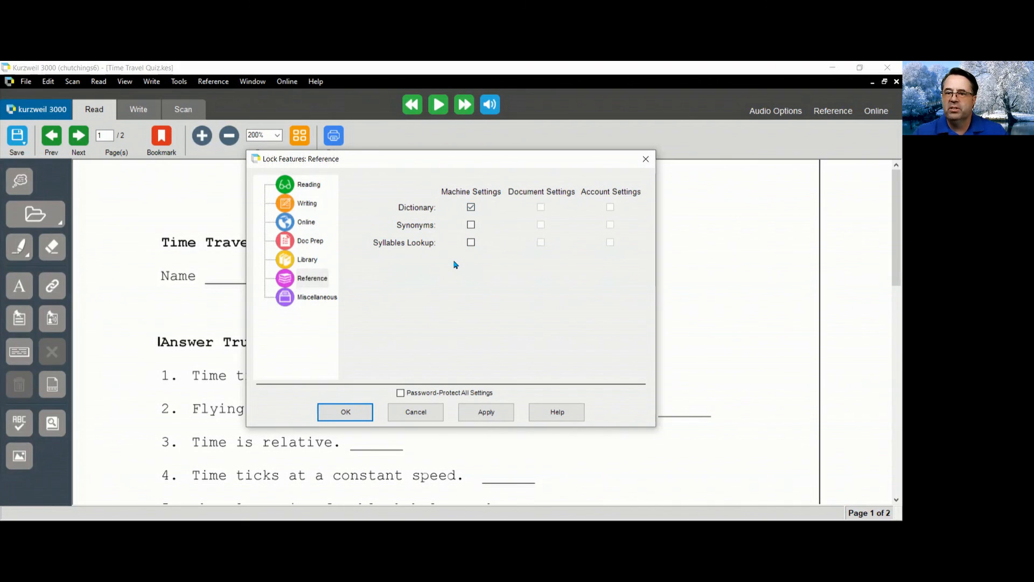
# - Password-protect all lock settings by entering and confirming a new password, and accept the feature locks
pyautogui.click(320, 298)
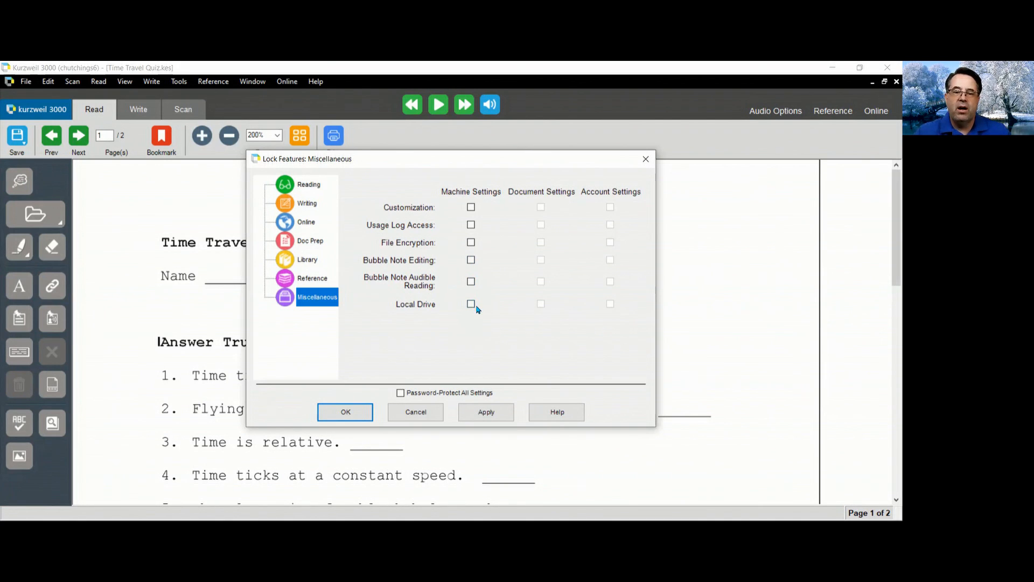
pyautogui.click(400, 393)
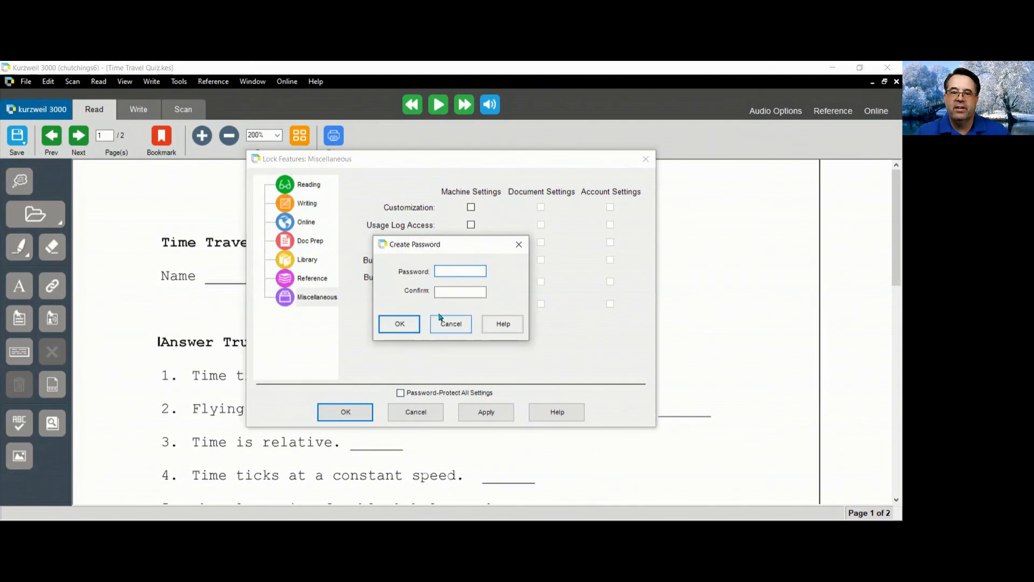
pyautogui.write('*****')
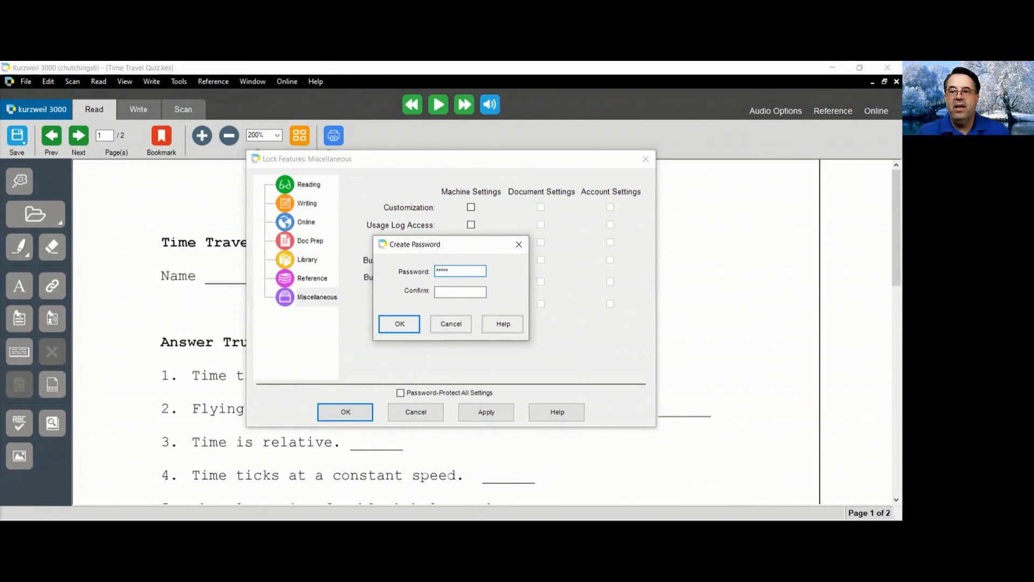
pyautogui.click(468, 293)
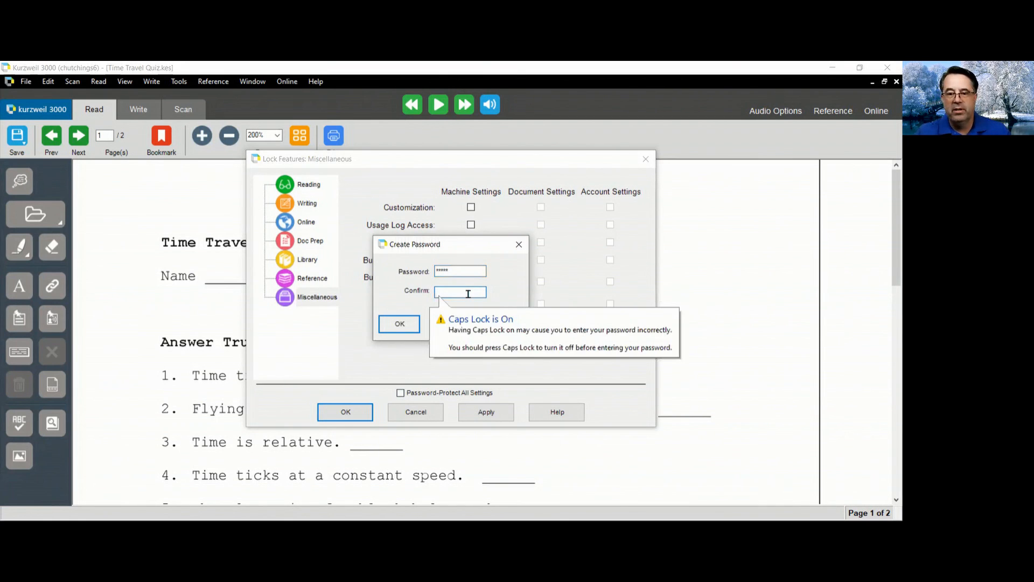
pyautogui.write('*****')
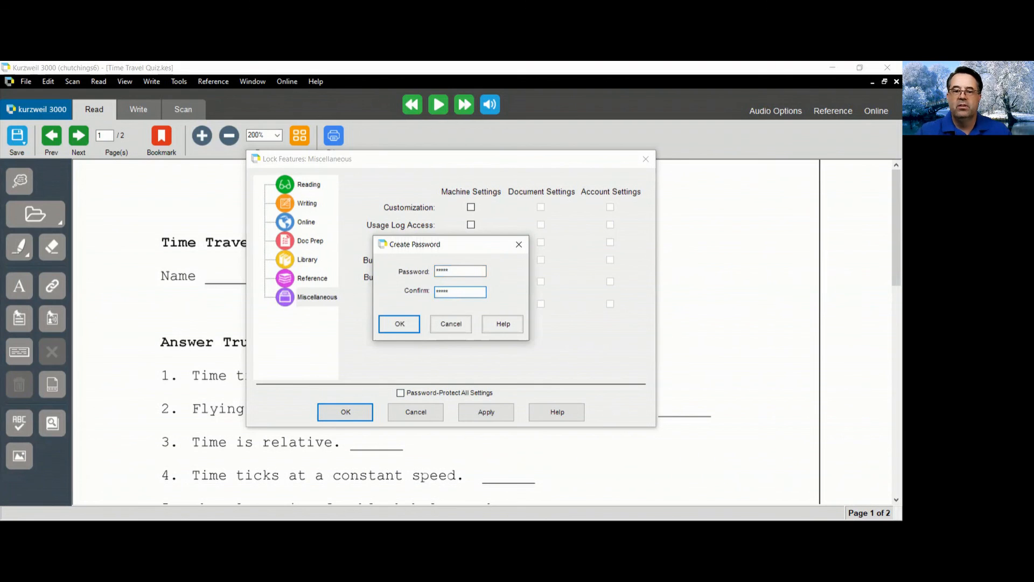
pyautogui.click(406, 327)
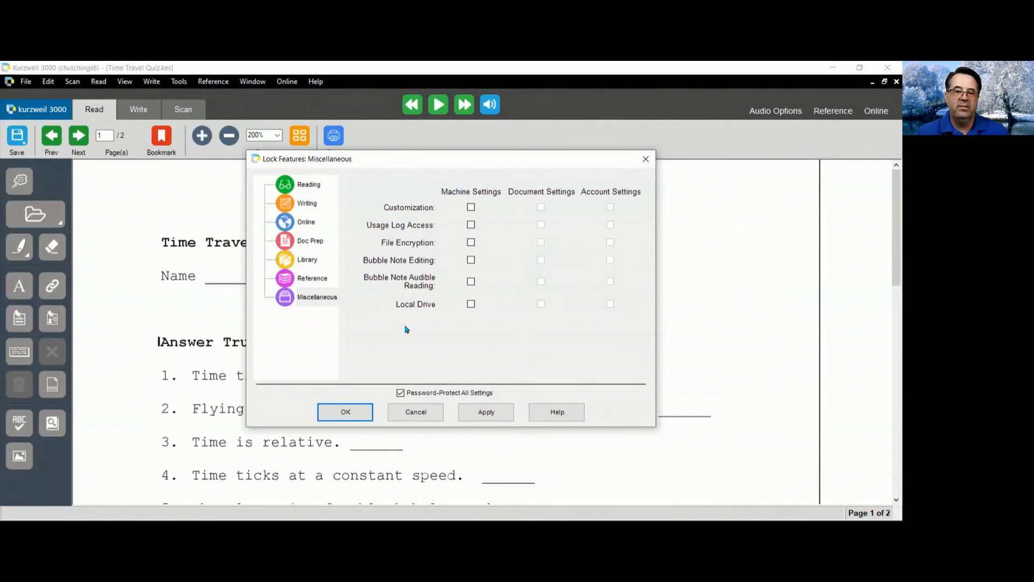
pyautogui.click(346, 411)
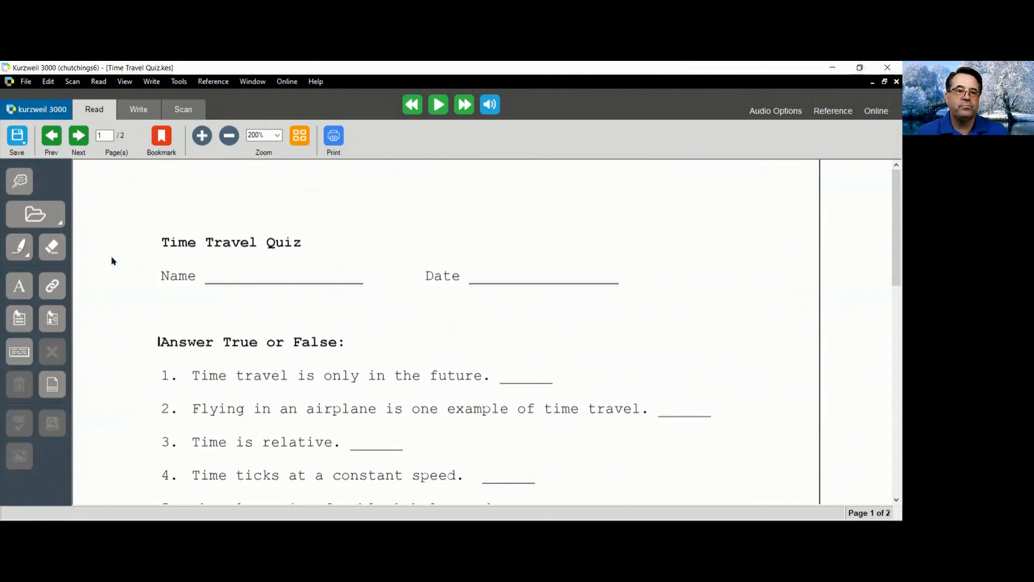
# - Set the document properties to save feature locks in the document and enter a password for opening it
pyautogui.click(26, 82)
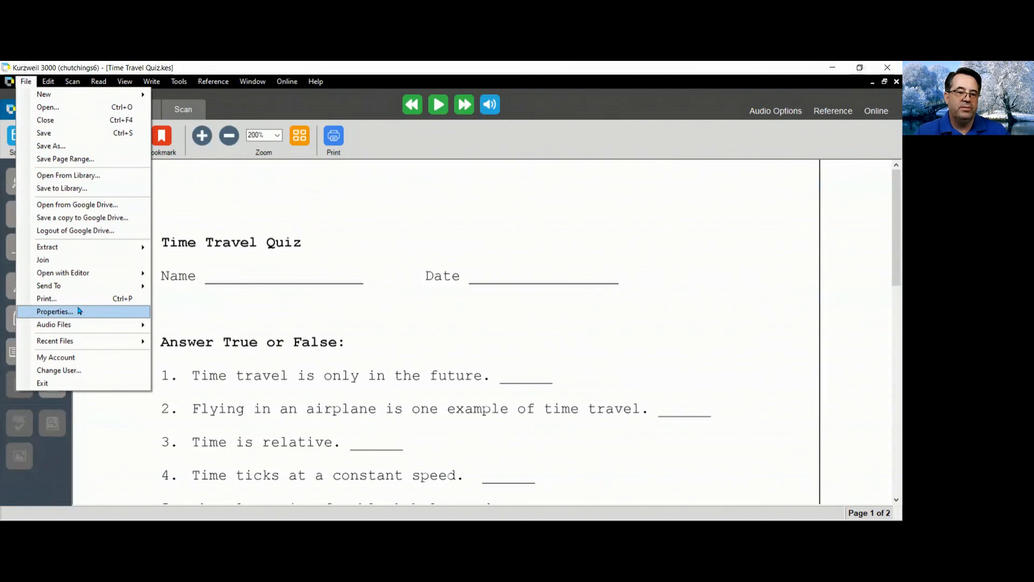
pyautogui.click(55, 312)
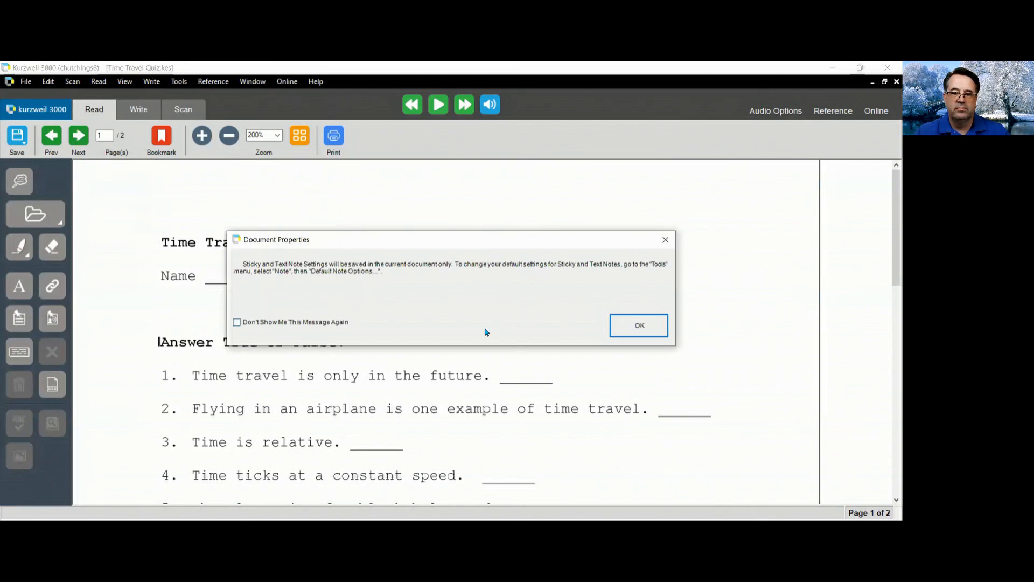
pyautogui.click(640, 326)
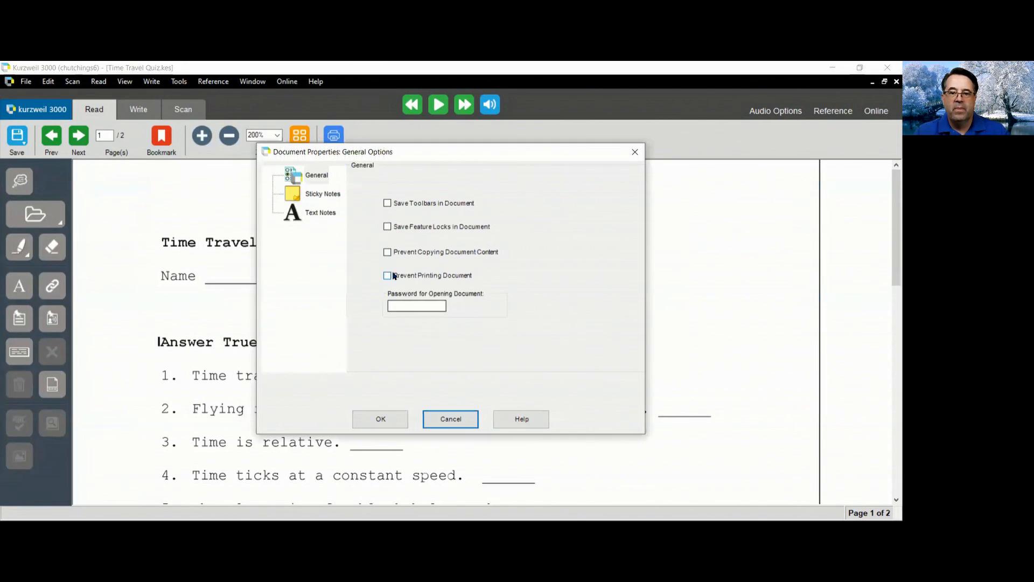
pyautogui.click(388, 228)
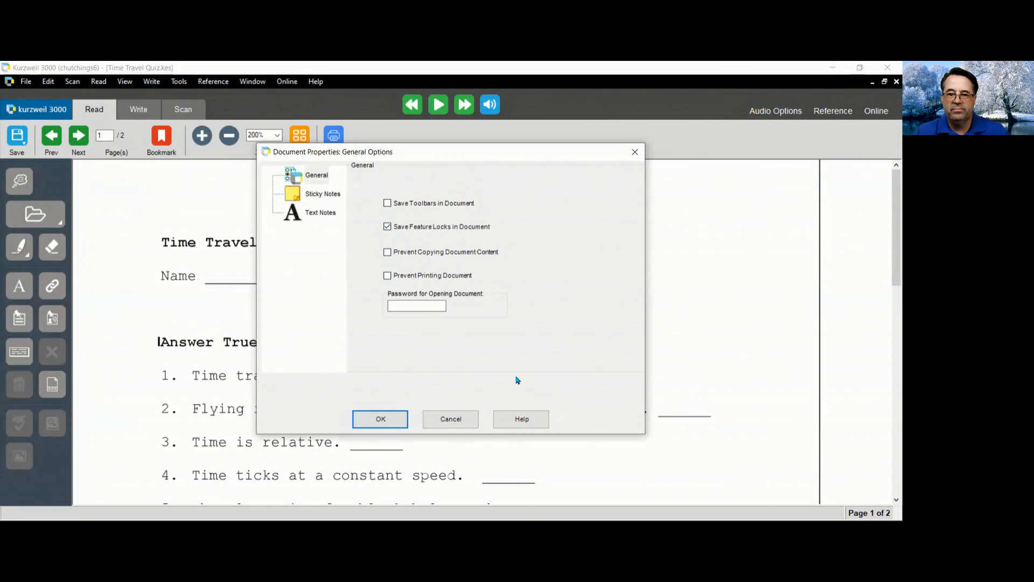
pyautogui.click(420, 307)
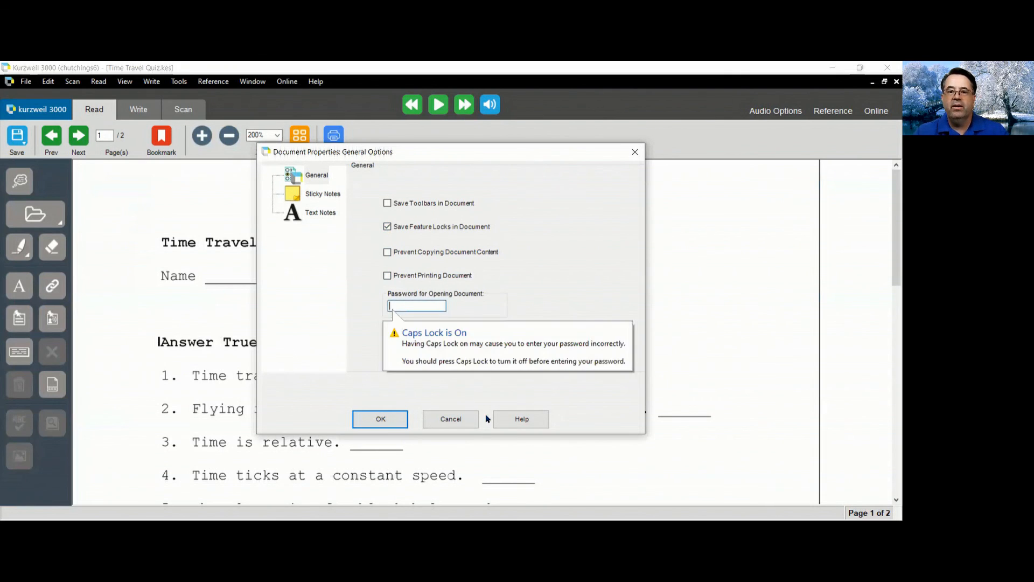
pyautogui.write('*****')
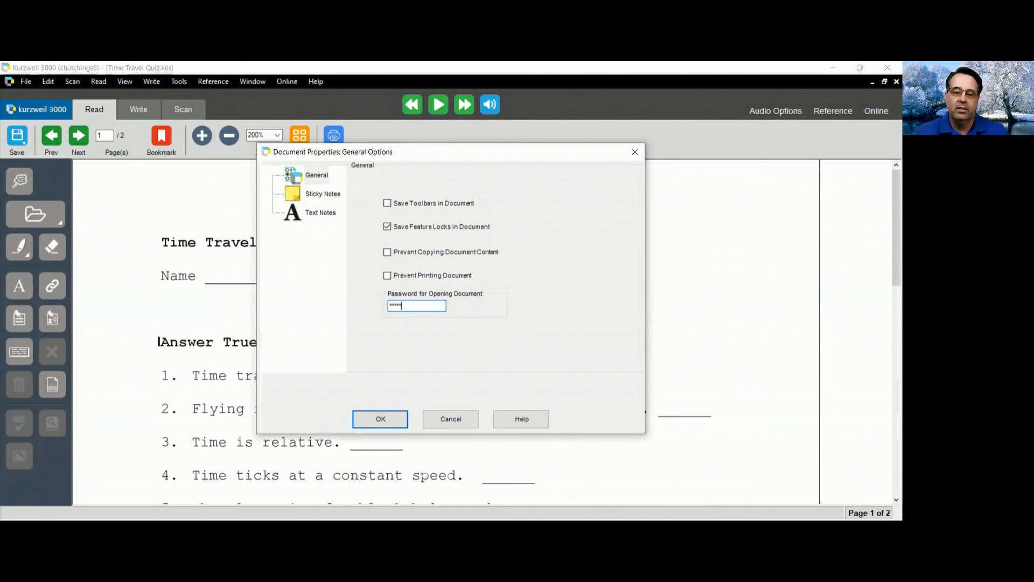
pyautogui.press('Return')
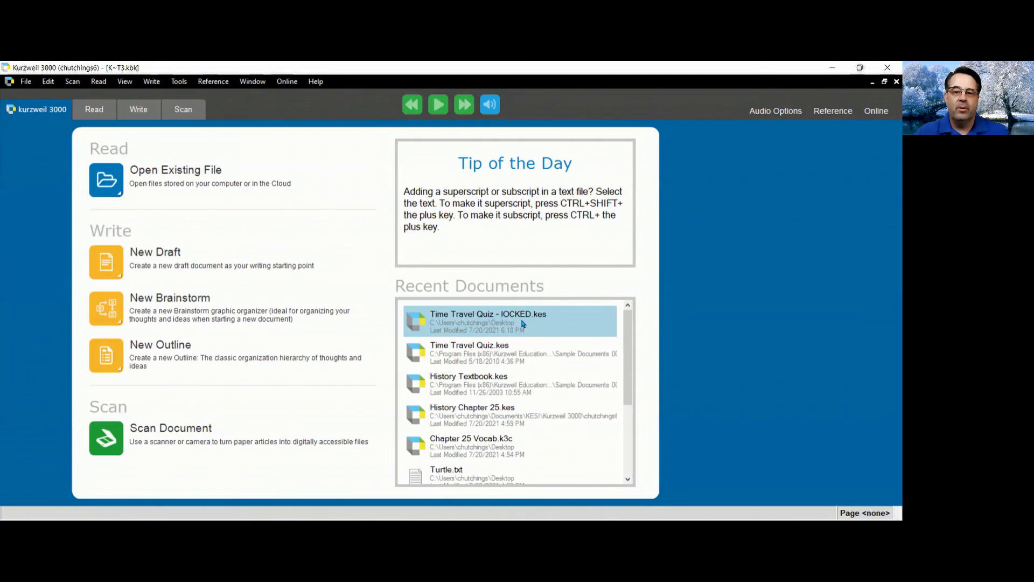
# - Open the recent document Time Travel Quiz - lOCKED.kes with its opening password and dismiss the notice about embedded locks
pyautogui.click(481, 313)
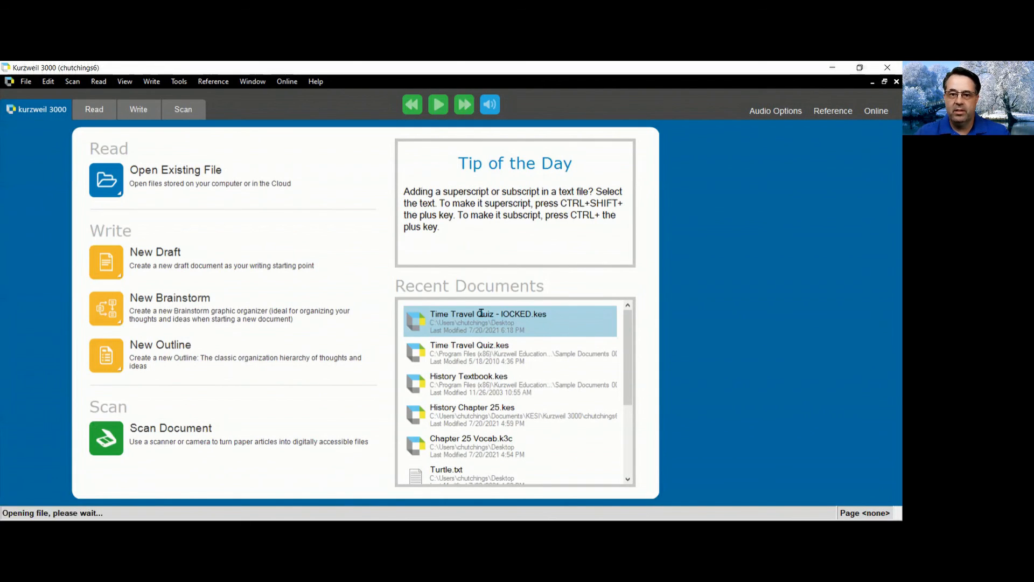
pyautogui.write('*****')
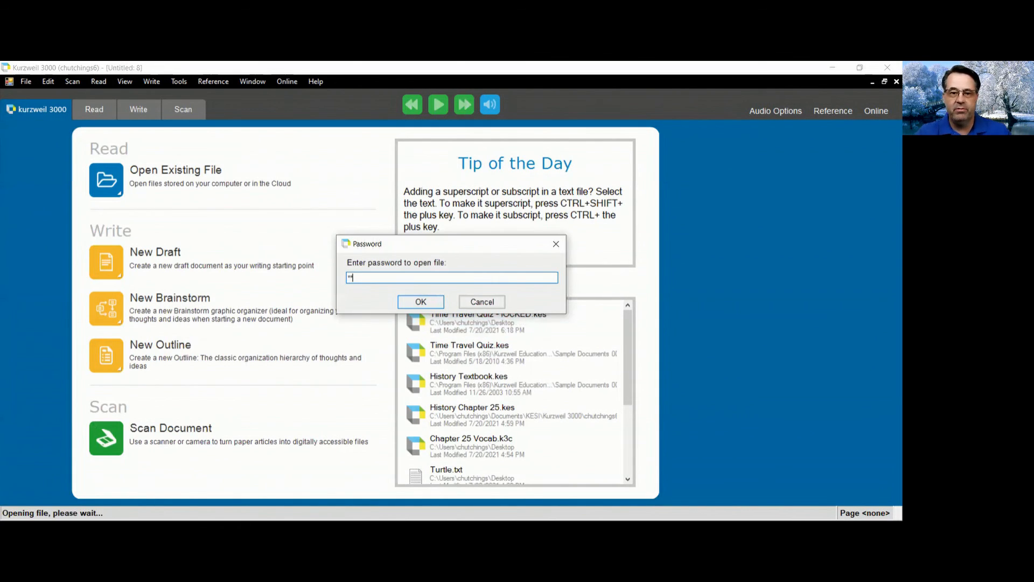
pyautogui.click(421, 302)
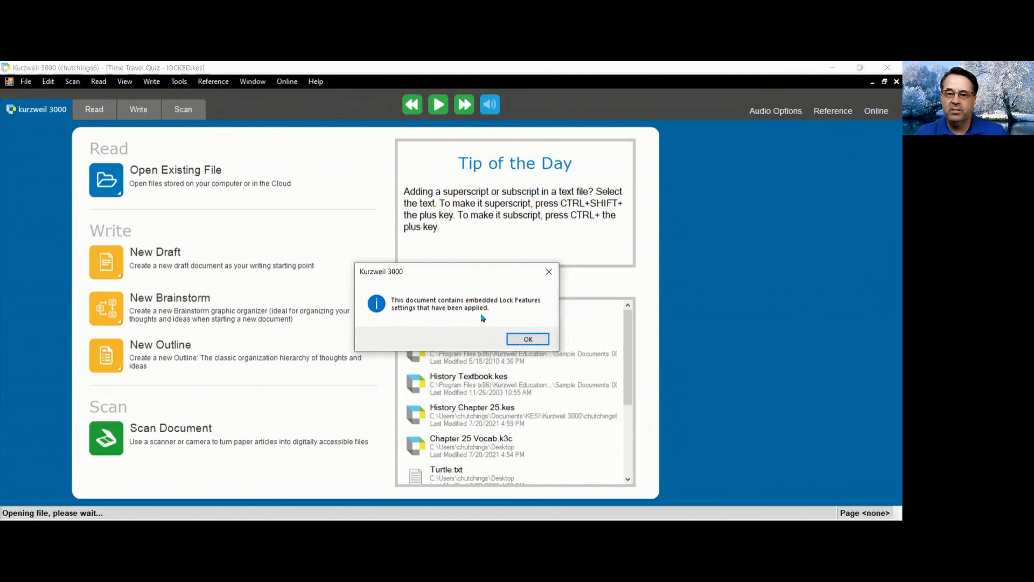
pyautogui.click(529, 340)
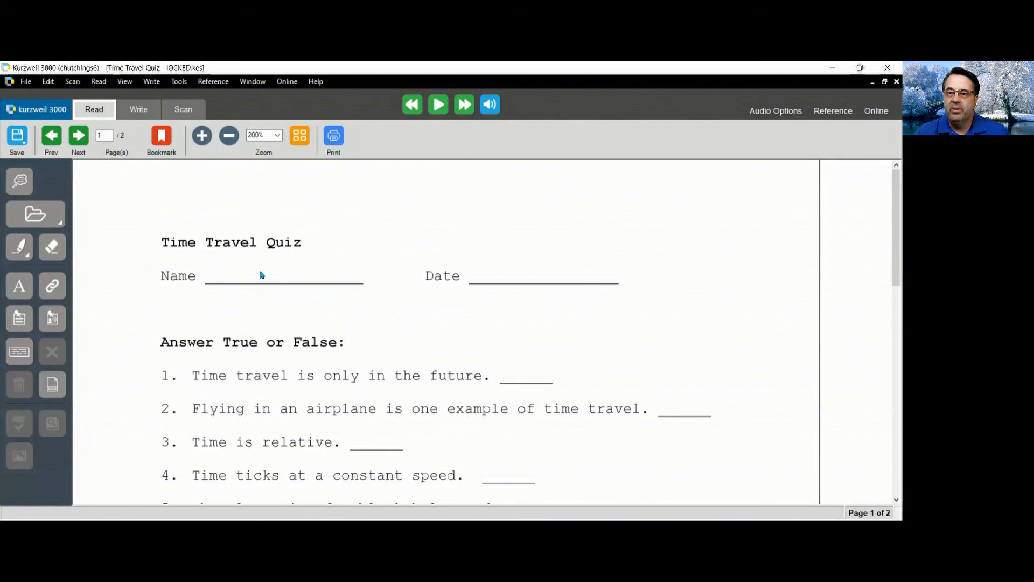
# - Apply Fill in the Blanks to the quiz and enter the student's name in the Name blank
pyautogui.click(178, 82)
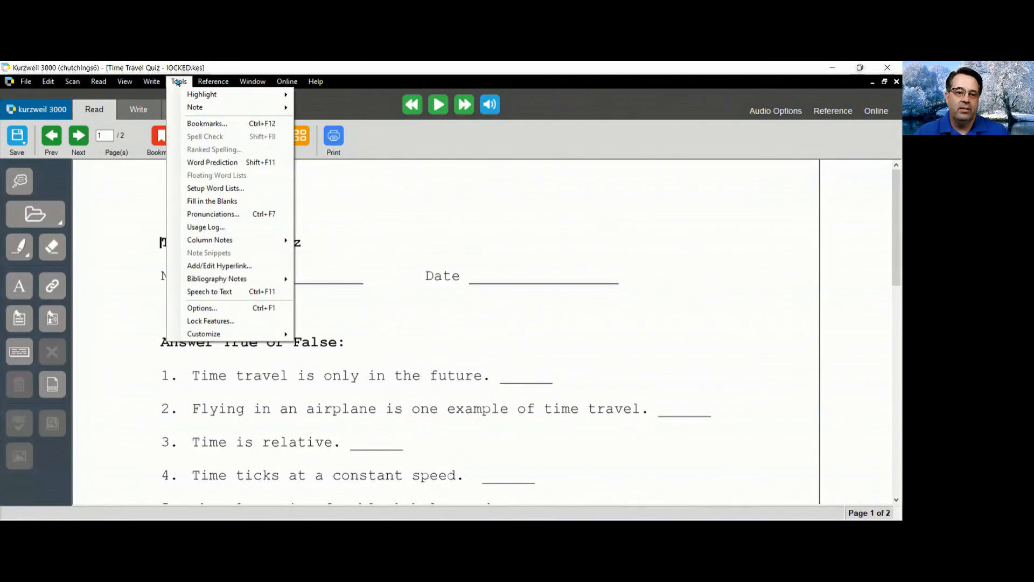
pyautogui.click(249, 204)
pyautogui.click(256, 276)
pyautogui.write('cALL')
pyautogui.press('BackSpace')
pyautogui.press('BackSpace')
pyautogui.press('BackSpace')
pyautogui.press('BackSpace')
pyautogui.write('c')
pyautogui.press('BackSpace')
pyautogui.write('Callis')
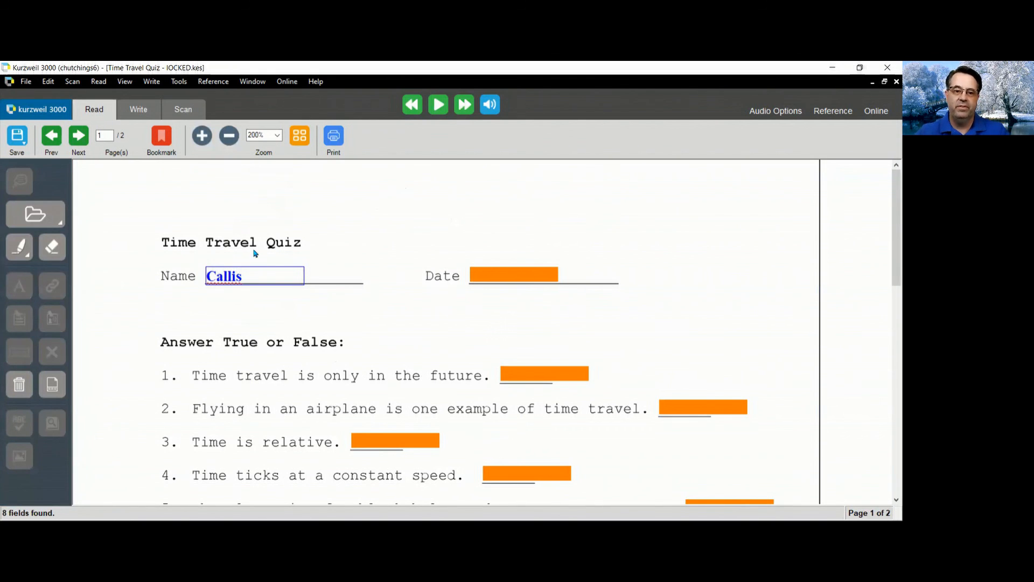
pyautogui.click(370, 309)
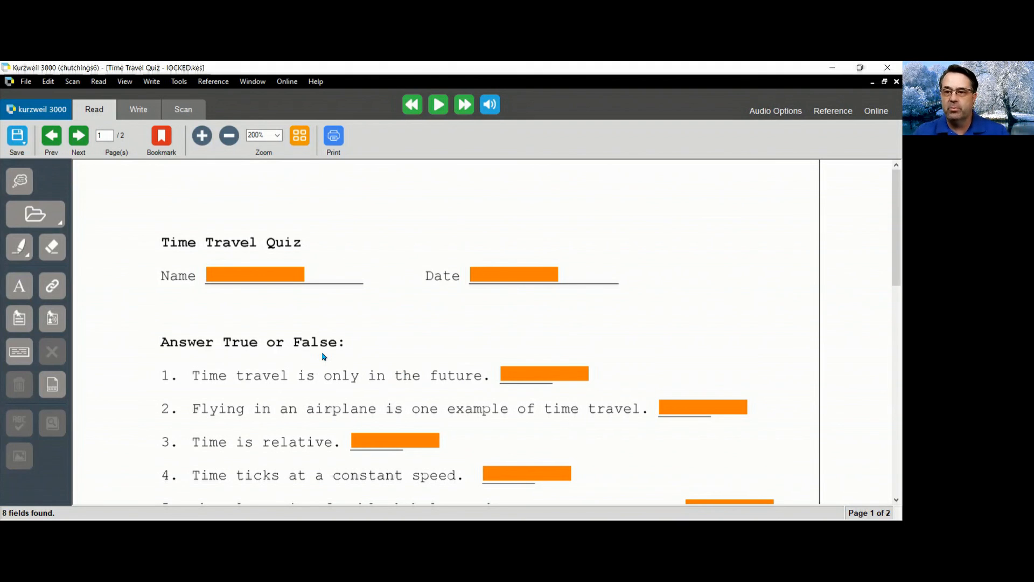
pyautogui.click(260, 273)
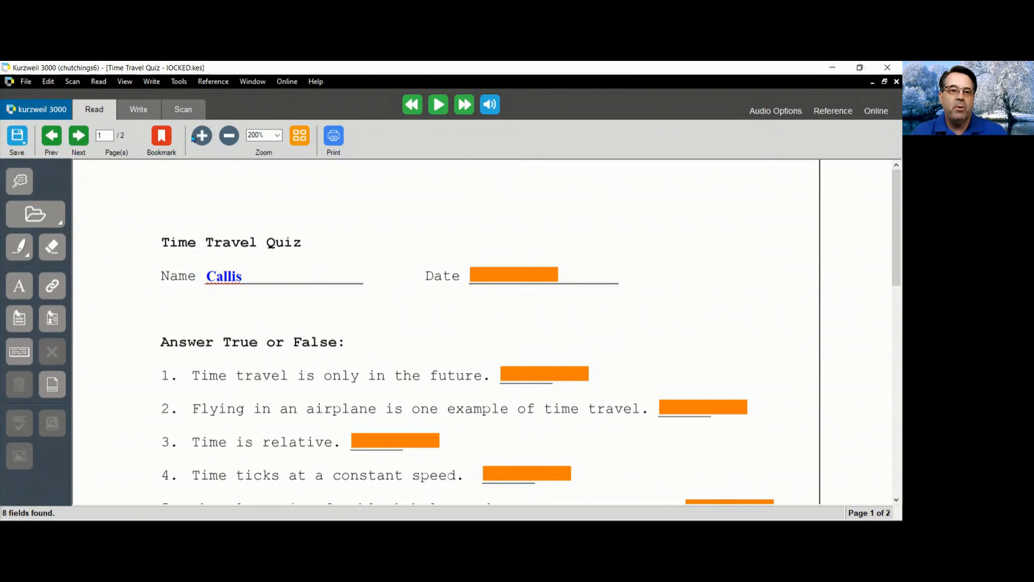
pyautogui.click(179, 81)
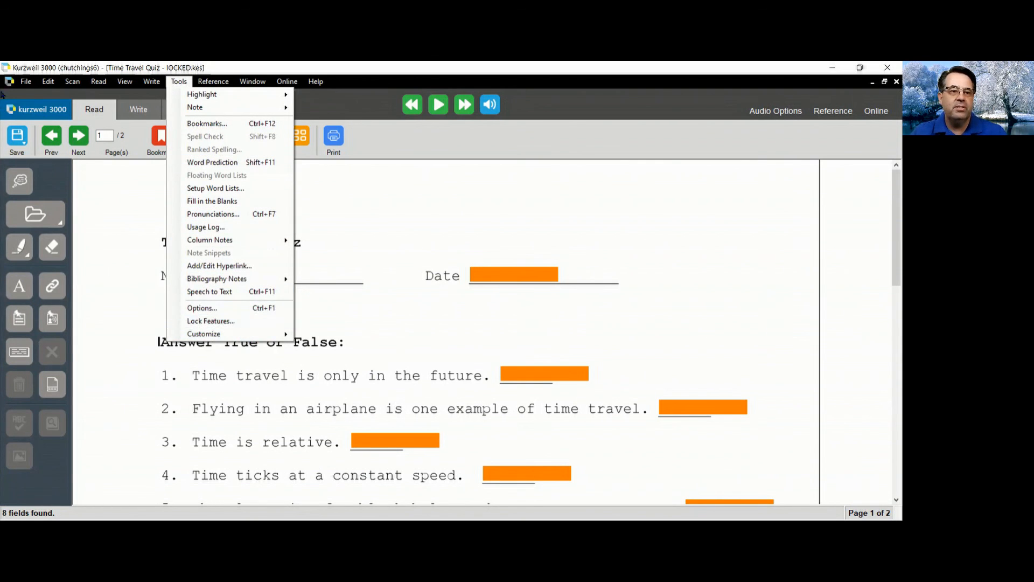
pyautogui.click(26, 81)
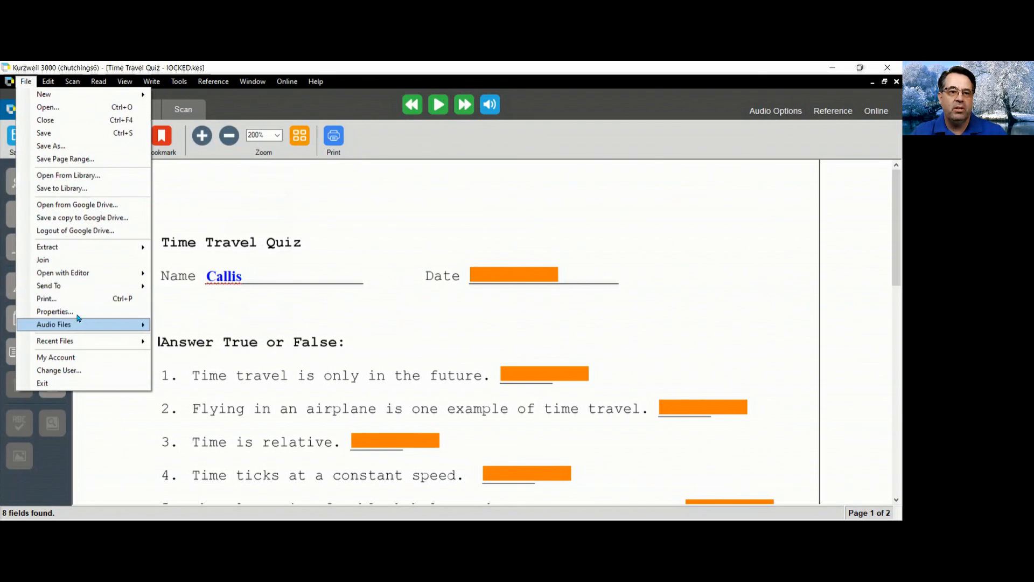